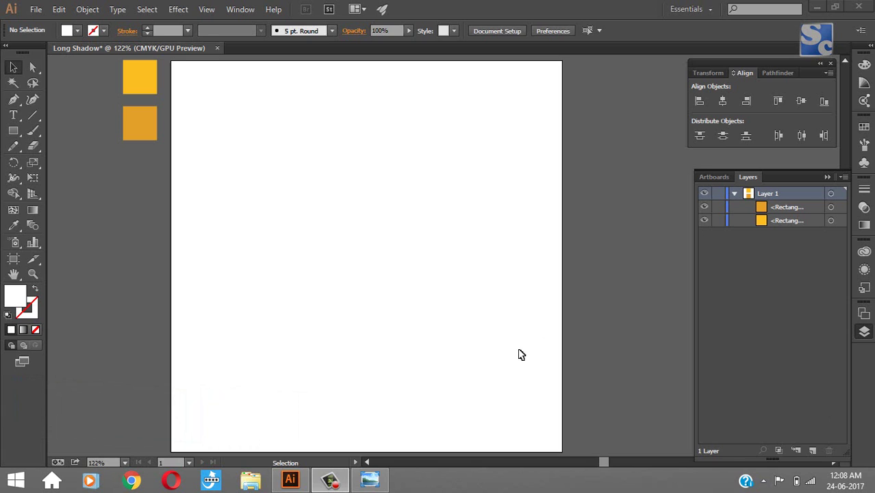
Review the finished long-shadow, star and letter A sample images, then close the viewer
left_click(369, 479)
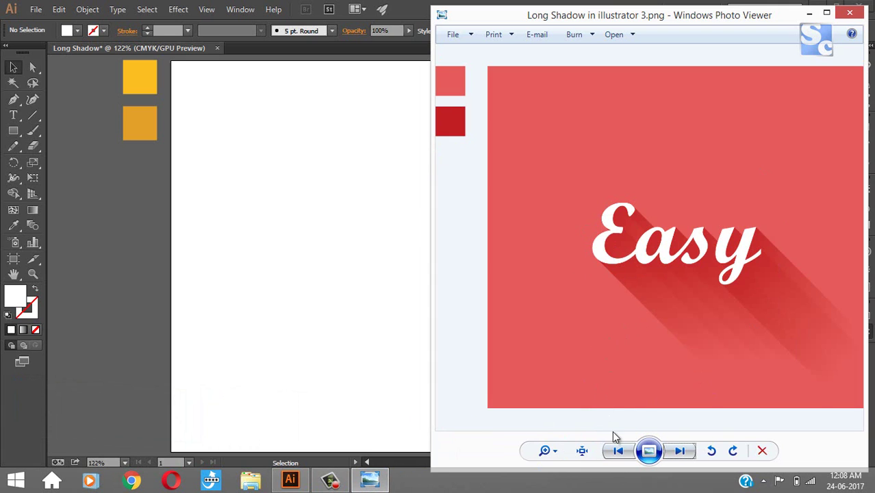
left_click(619, 449)
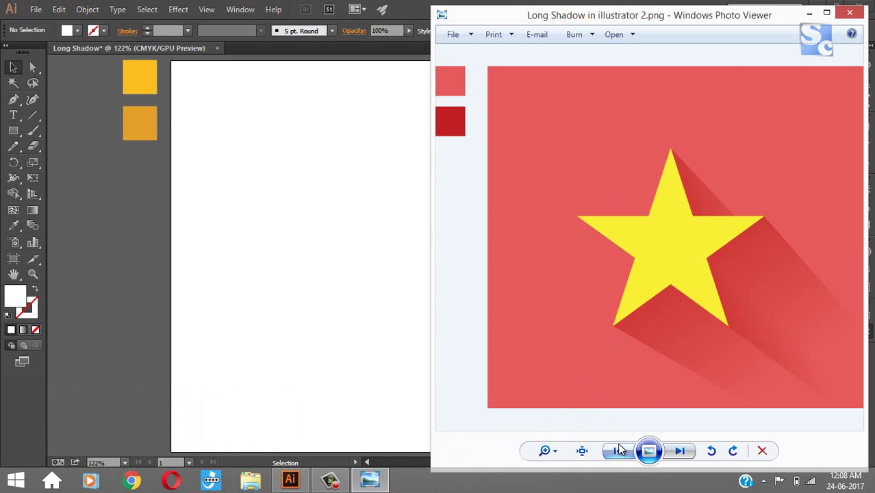
left_click(618, 445)
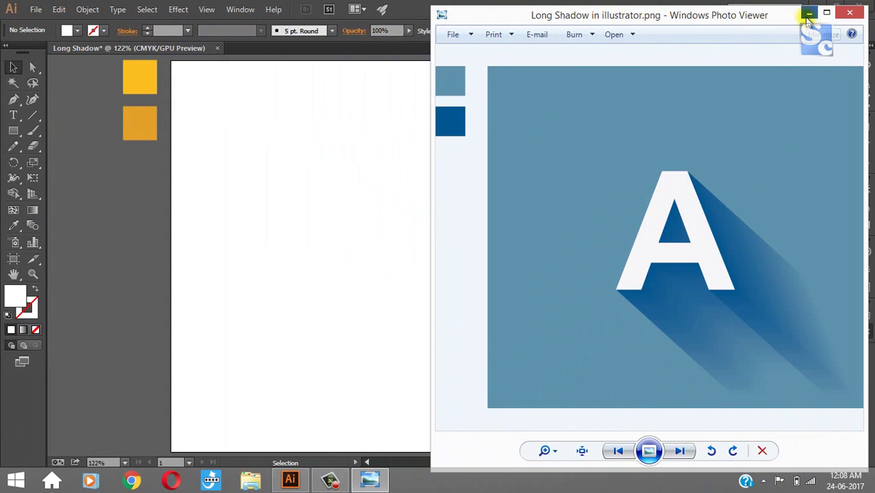
left_click(809, 15)
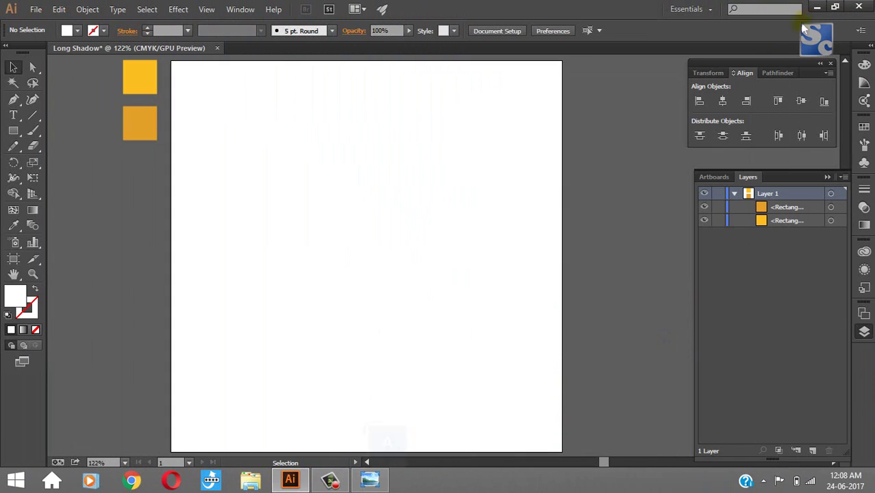
Draw an artboard-sized rectangle, fill it with the top square's yellow-orange, and lock it
left_click(21, 134)
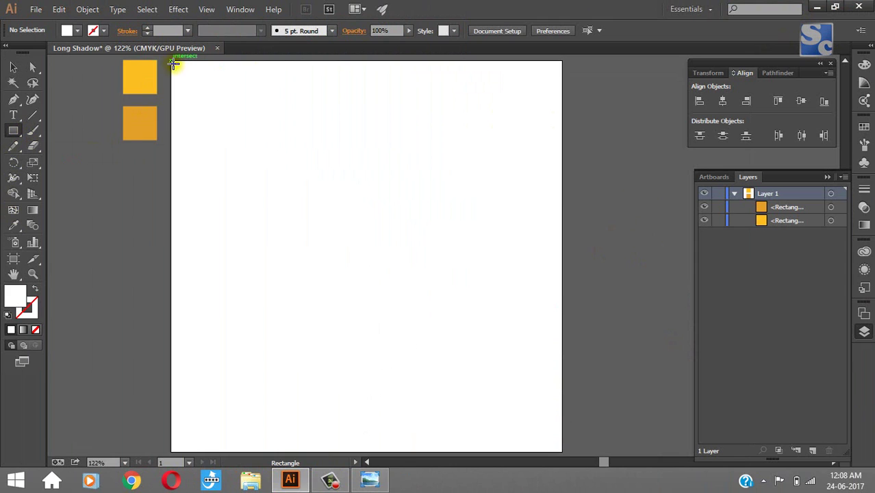
left_click_drag(173, 64, 562, 451)
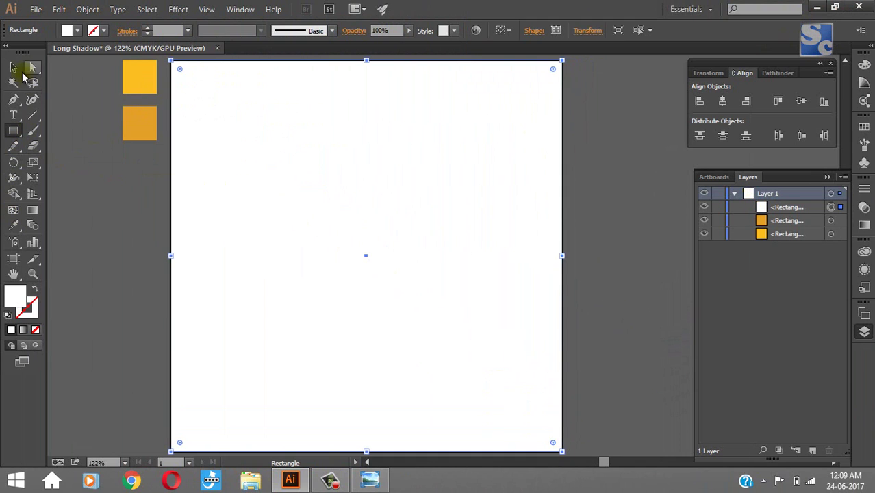
left_click(13, 225)
left_click(147, 72)
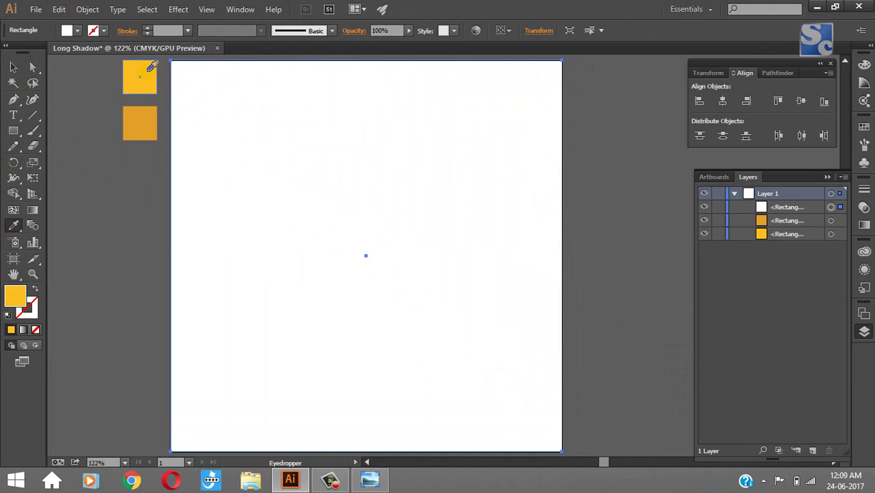
left_click(10, 68)
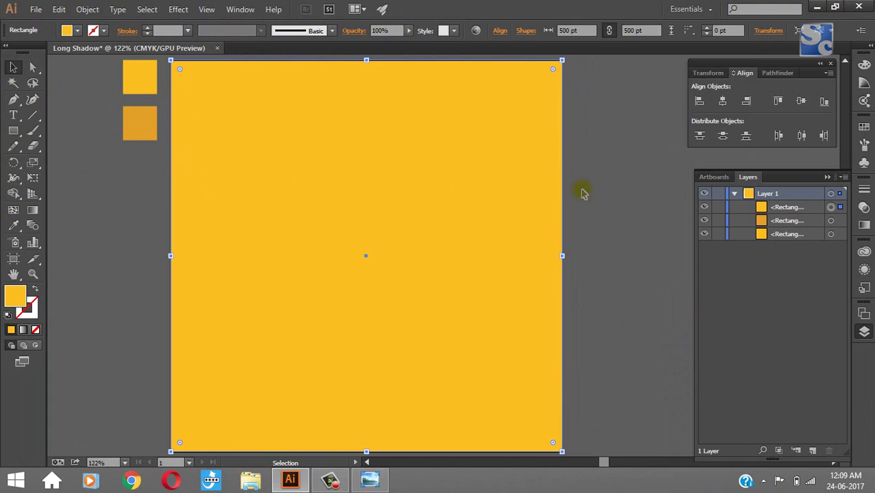
left_click(718, 207)
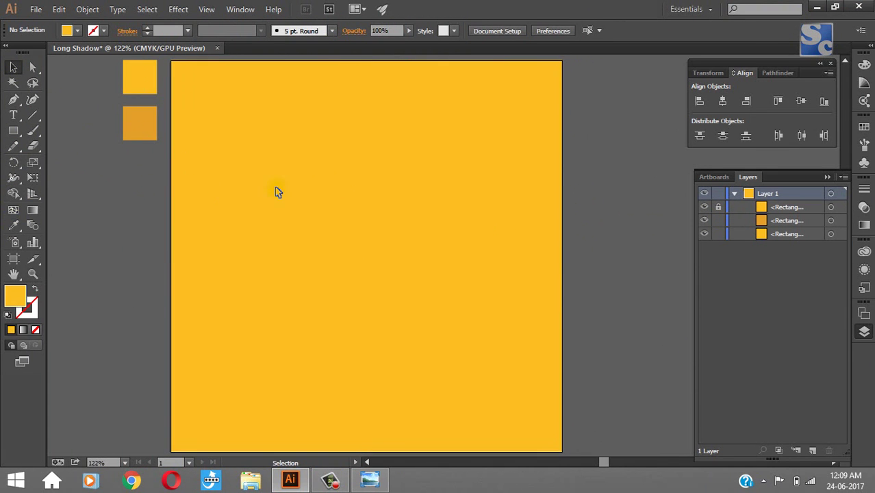
Type 'Easy' on the square and give the text a white fill
left_click(13, 115)
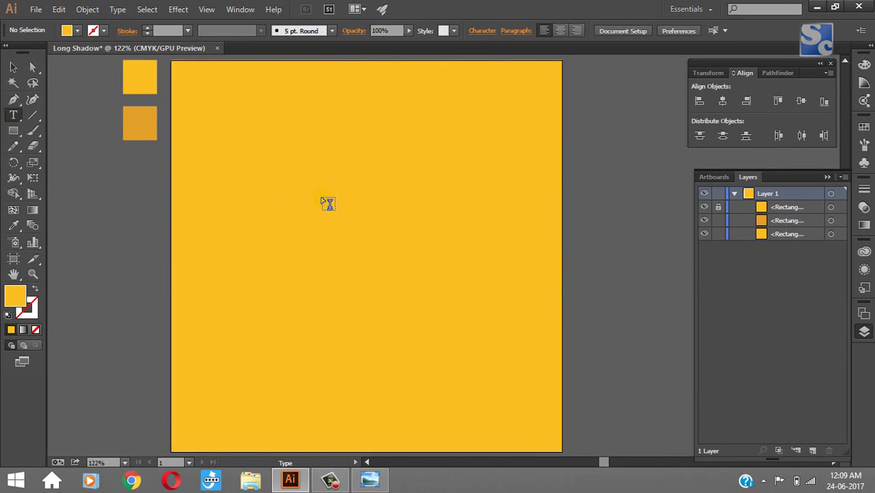
left_click(251, 250)
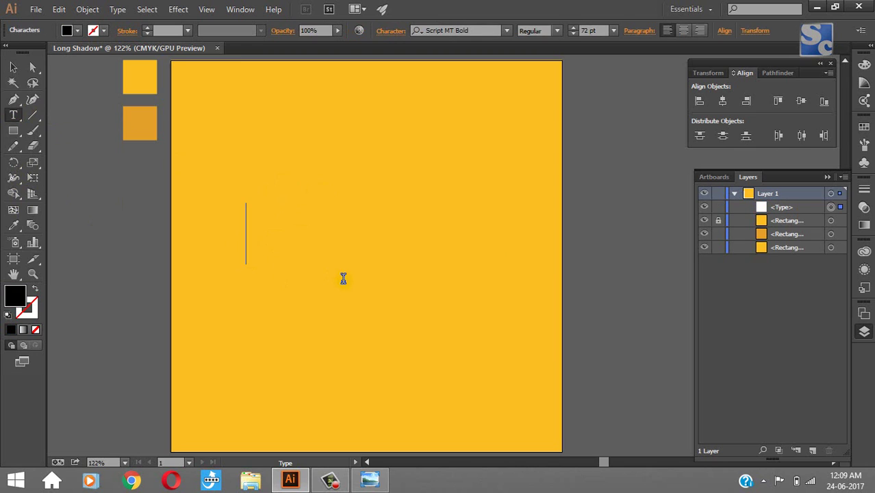
type("Ea")
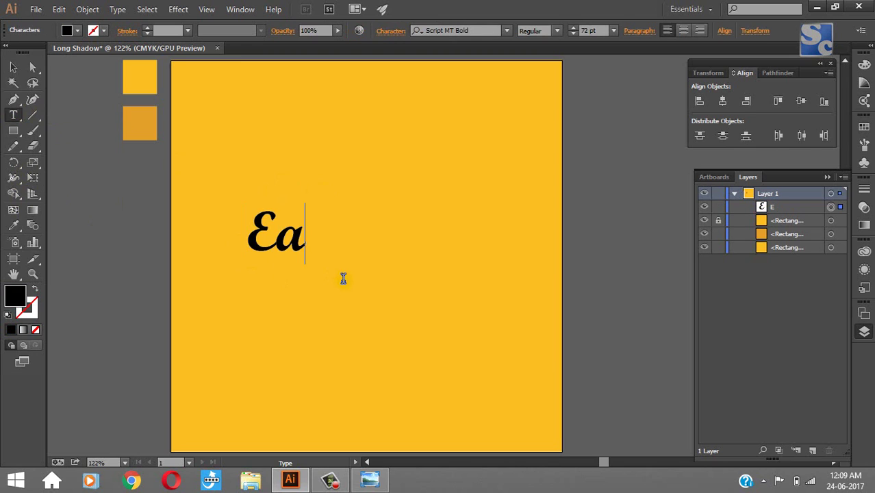
type("sy")
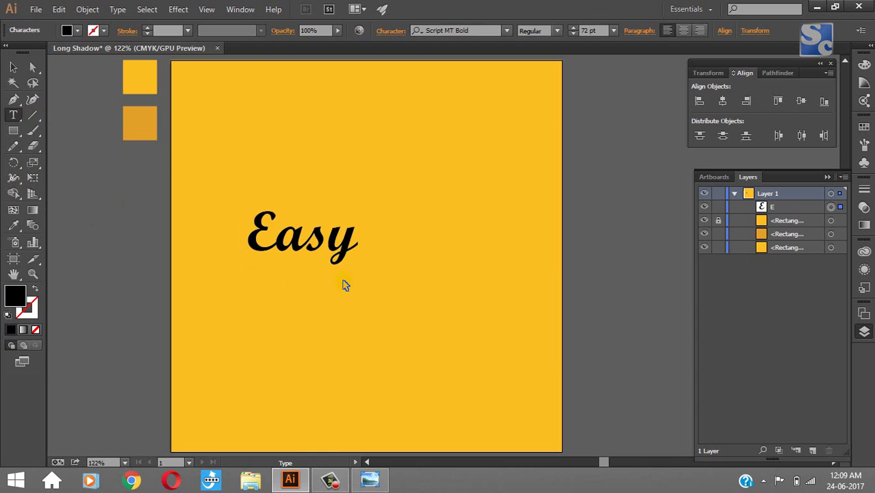
key("ctrl+a")
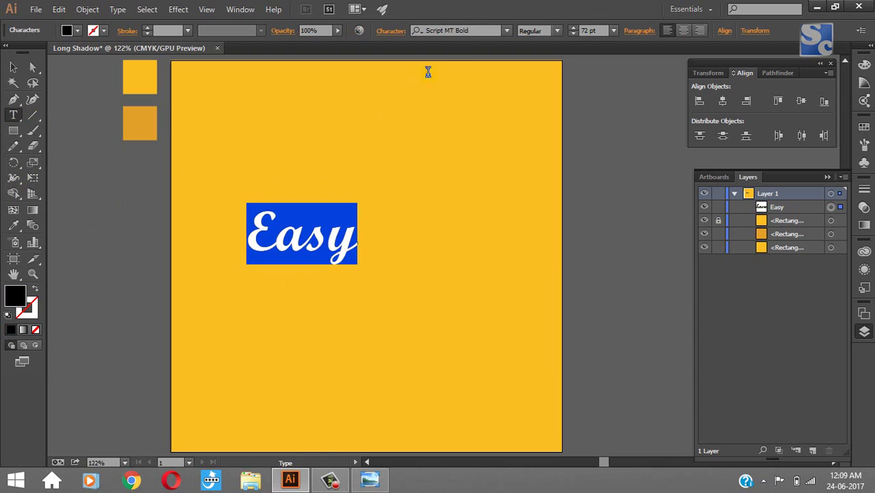
left_click(77, 32)
left_click(26, 53)
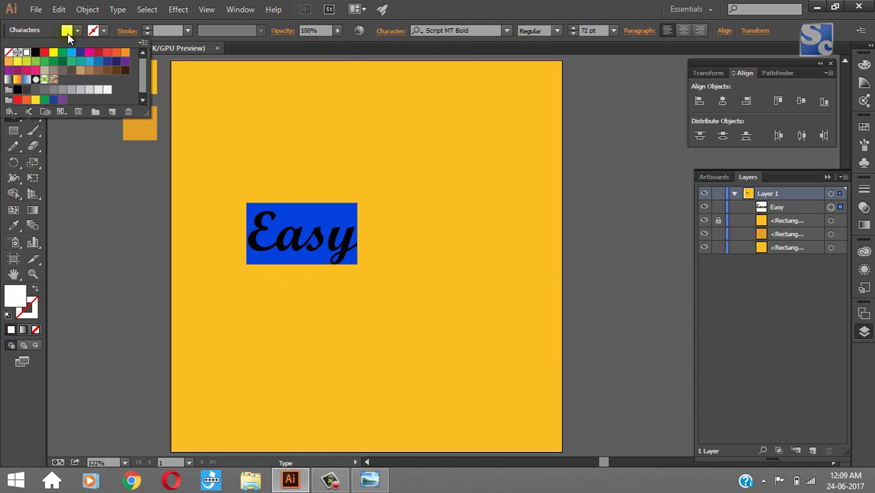
Enlarge the Easy text to 87.73 pt and nudge it slightly right and down
left_click(13, 67)
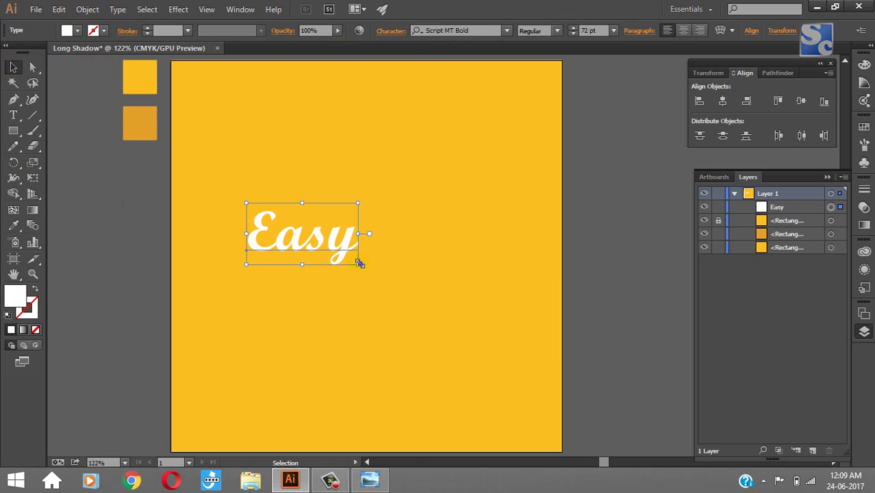
mouse_move(359, 265)
left_mouse_down()
mouse_move(380, 284)
mouse_move(369, 275)
left_mouse_up()
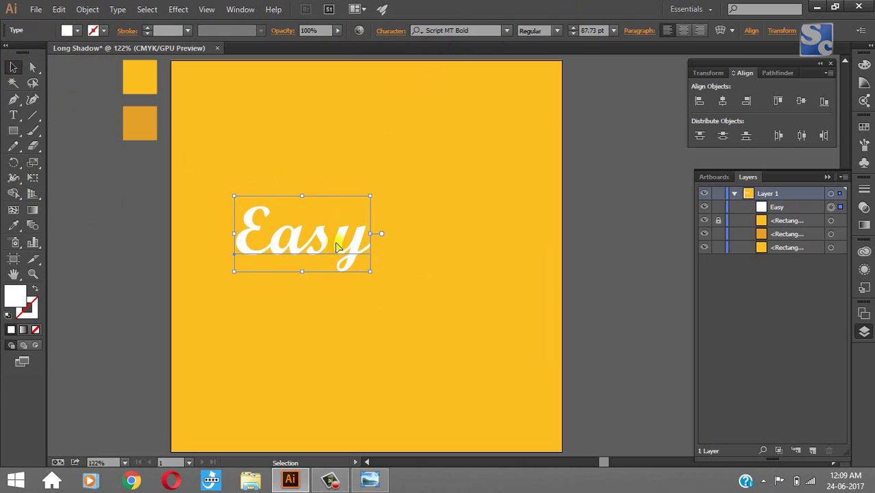
left_click_drag(345, 247, 364, 248)
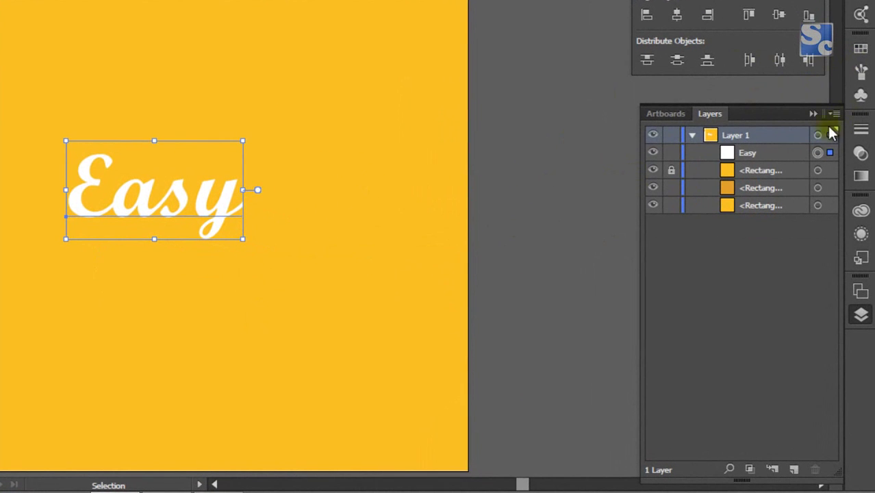
Duplicate the Easy layer twice, hide the top copy, and select the two lower copies
left_click_drag(762, 153, 792, 471)
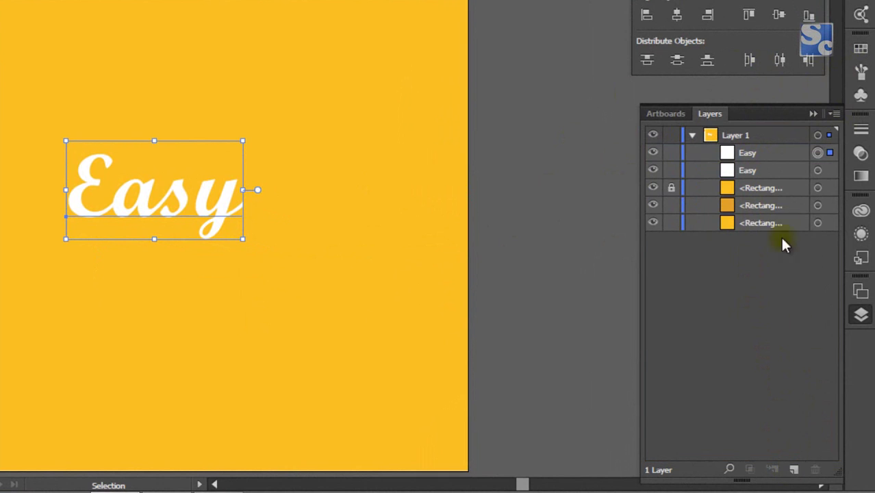
left_click_drag(789, 173, 794, 468)
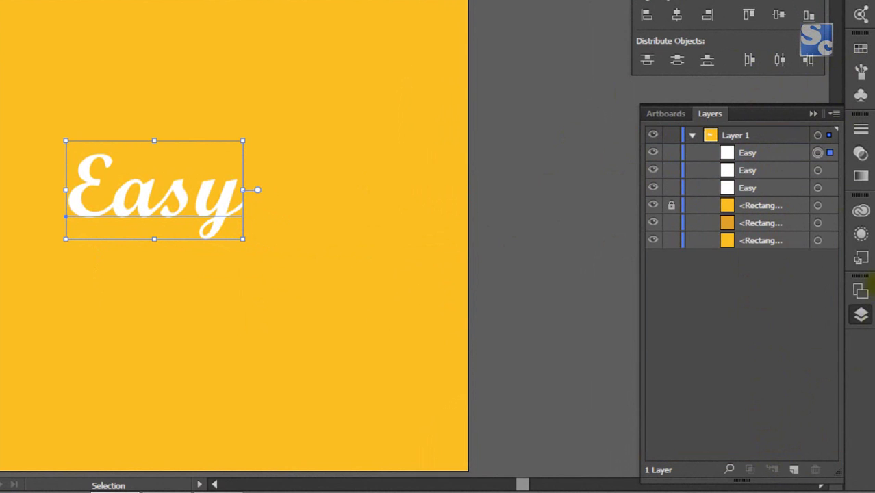
left_click(653, 153)
left_click(830, 171)
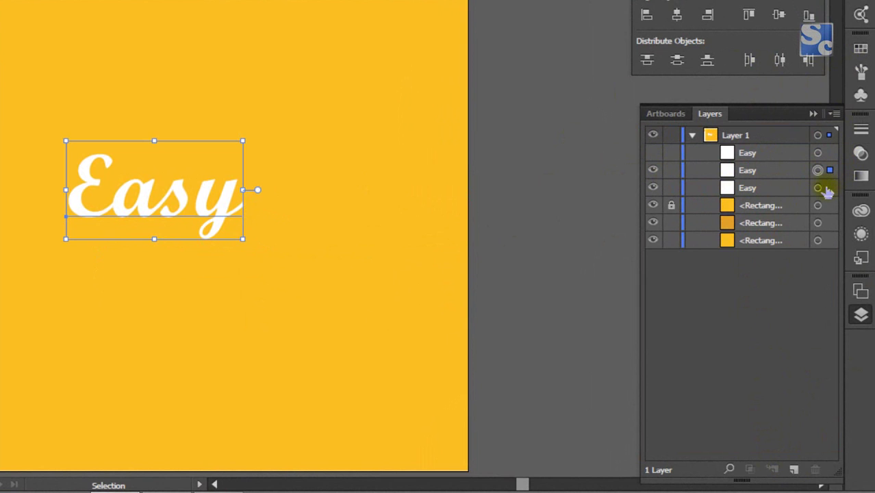
left_click(818, 188, "shift")
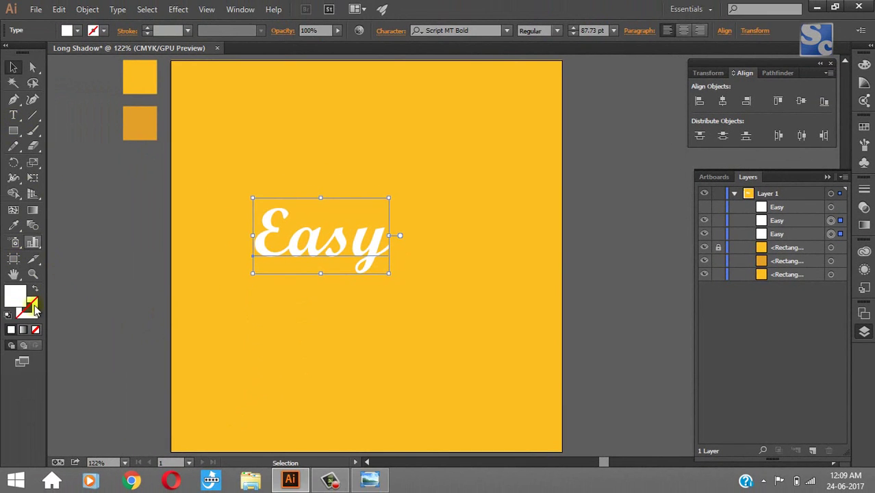
Sample the lower square's darker orange for both copies, hide the middle one, move the bottom one lower-right
left_click(13, 228)
left_click(136, 121)
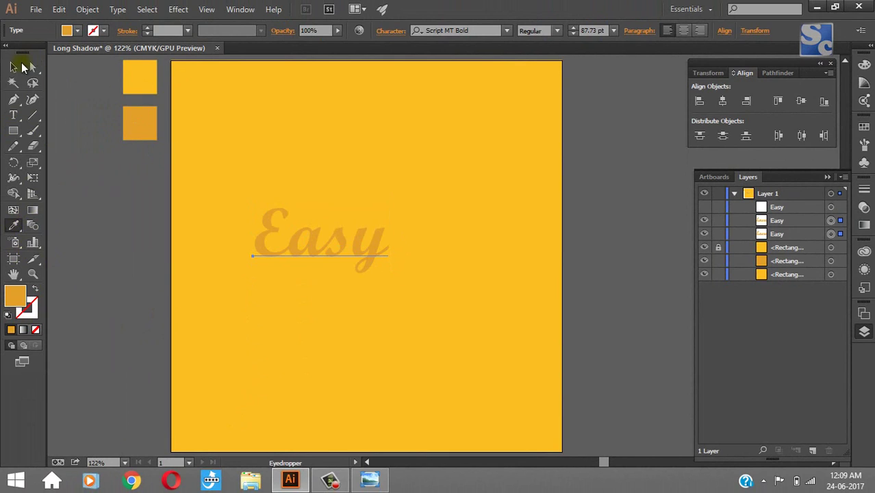
left_click(20, 65)
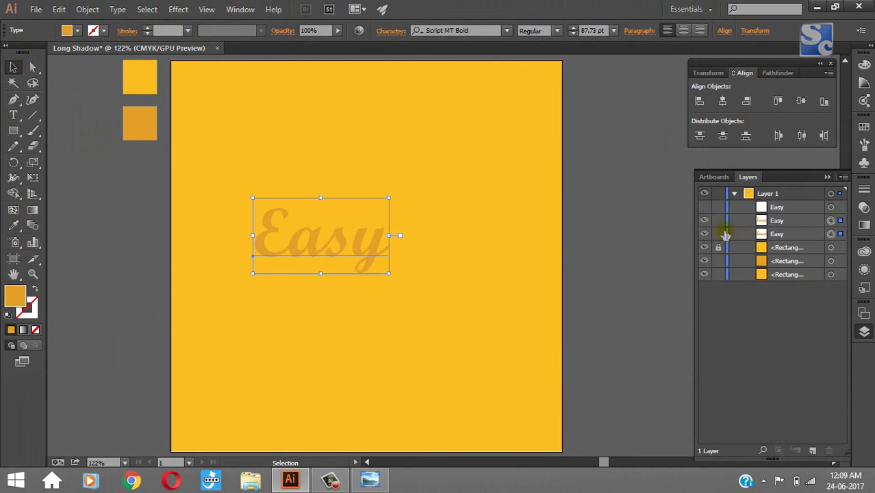
left_click(704, 220)
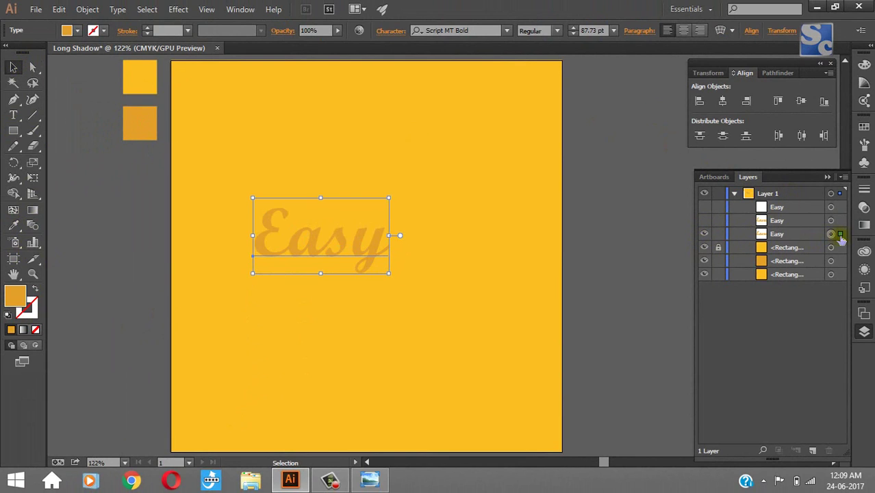
left_click_drag(370, 251, 518, 406)
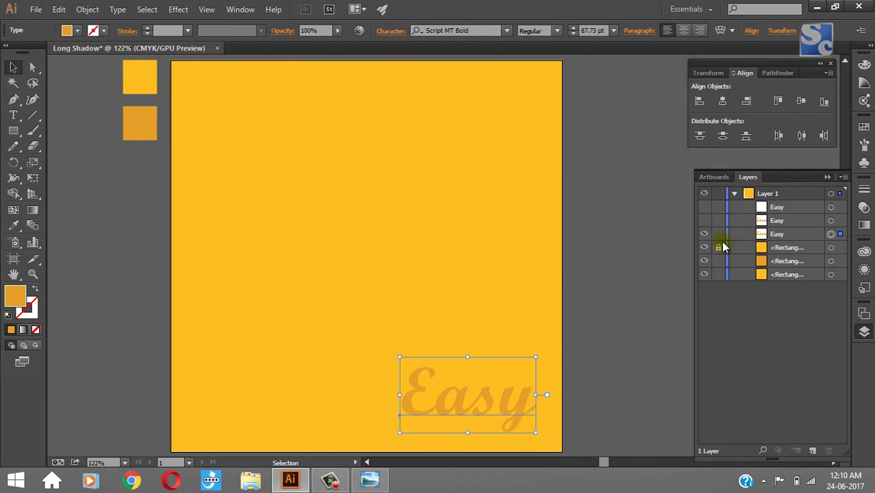
Set the lower-right Easy copy's opacity to 0% in the Transparency panel
left_click(861, 221)
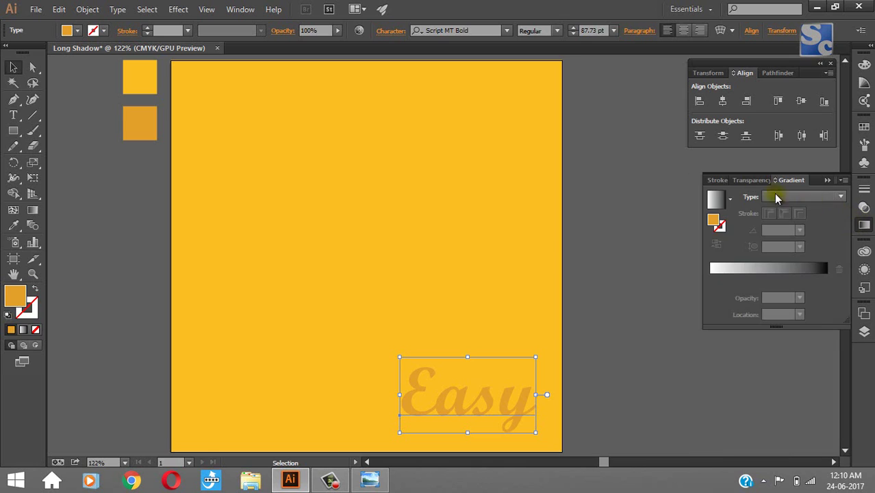
left_click(754, 181)
left_click(836, 197)
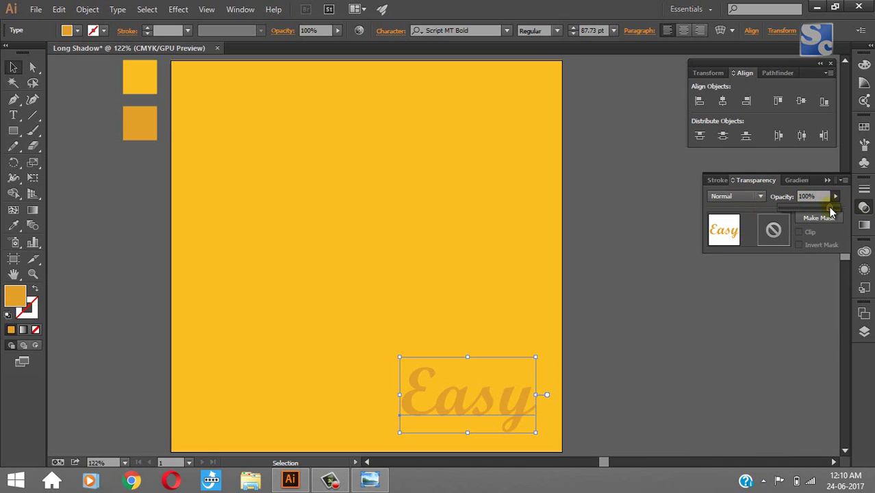
left_click_drag(832, 208, 768, 224)
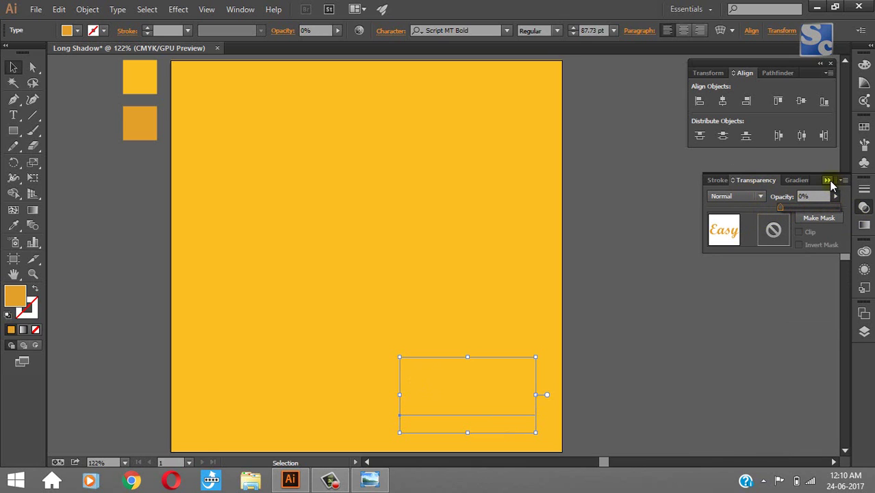
left_click(828, 180)
Unhide the darker orange Easy copy and select both Easy copies together
left_click(864, 331)
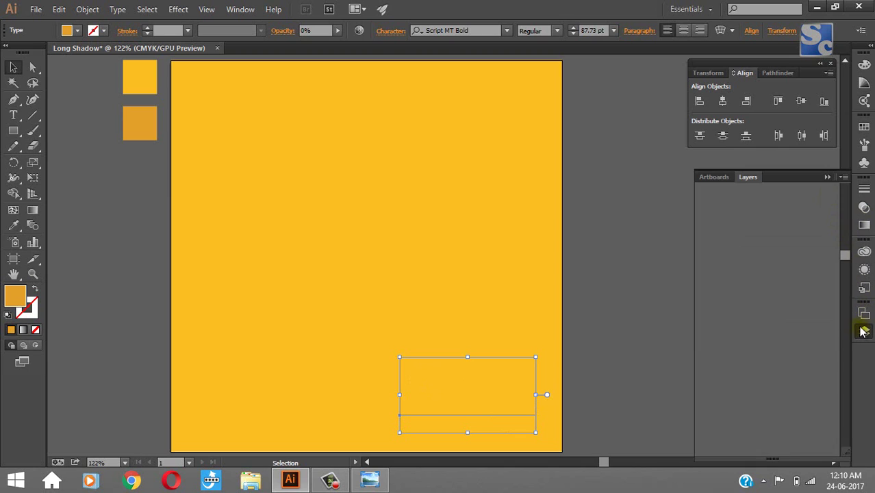
left_click(705, 220)
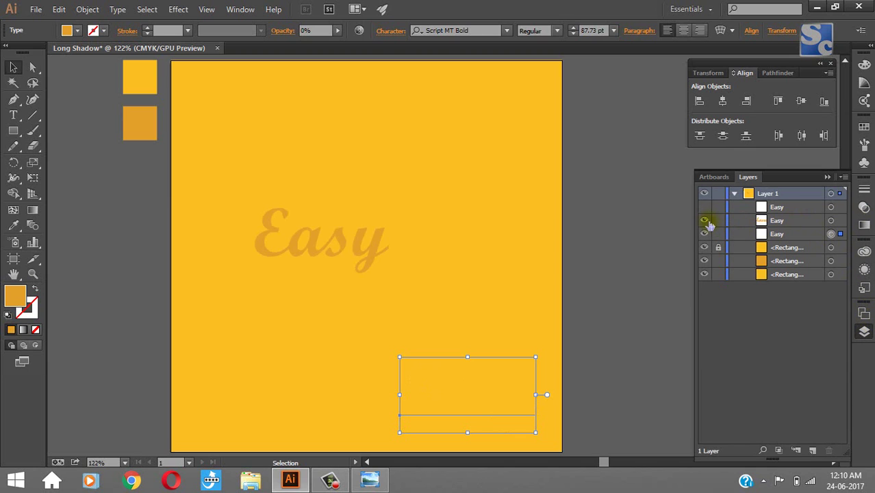
left_click(832, 221, "shift")
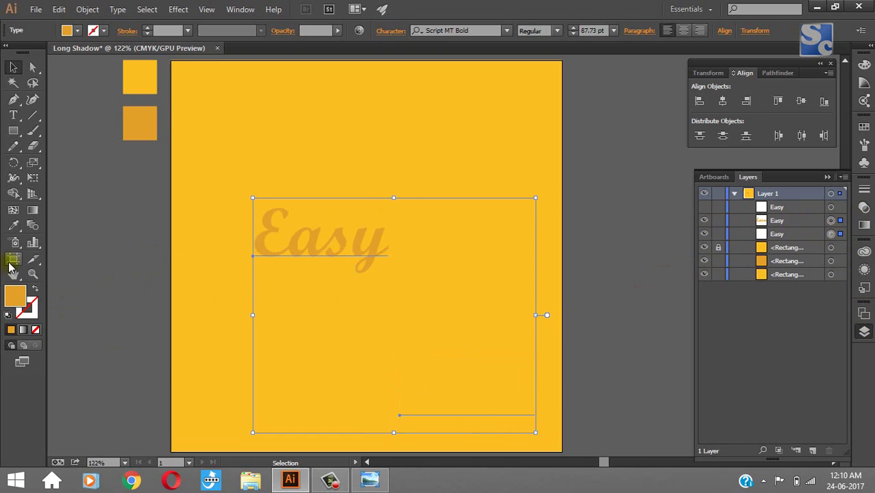
In Blend Options, choose Specified Distance spacing of 1 pt and confirm
double_click(35, 227)
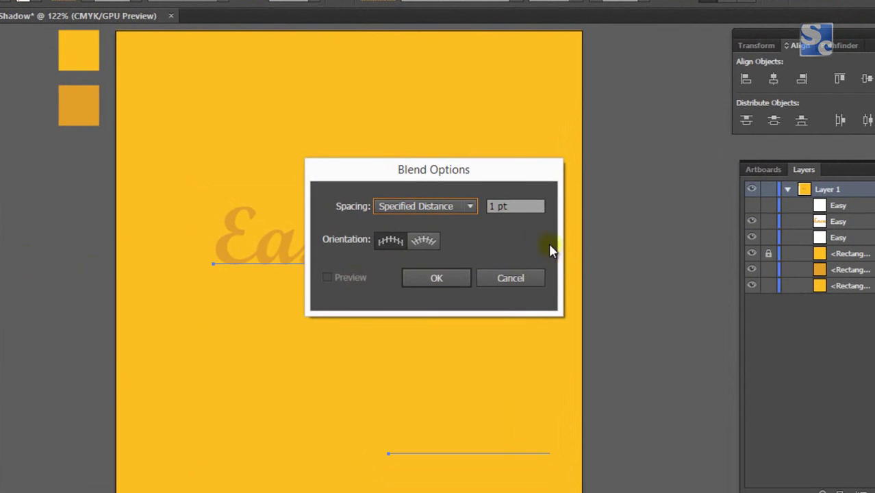
left_click(441, 212)
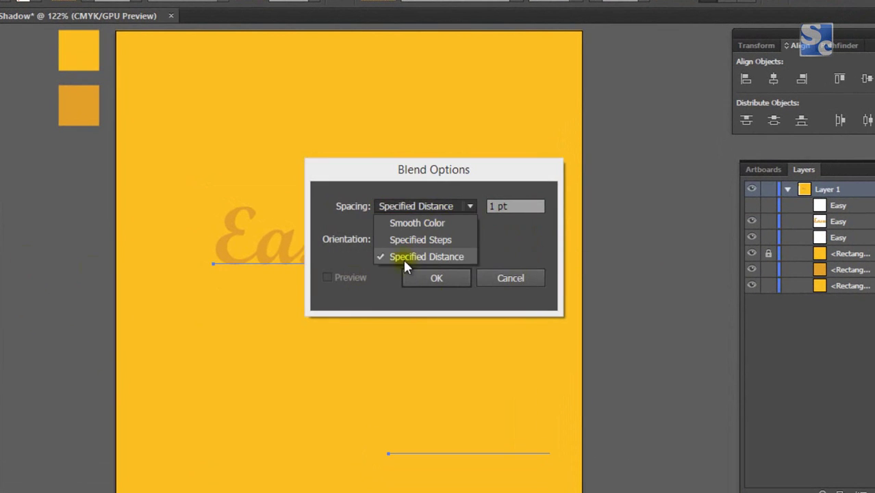
left_click(444, 256)
left_click(445, 206)
left_click(424, 262)
left_click(523, 202)
double_click(492, 206)
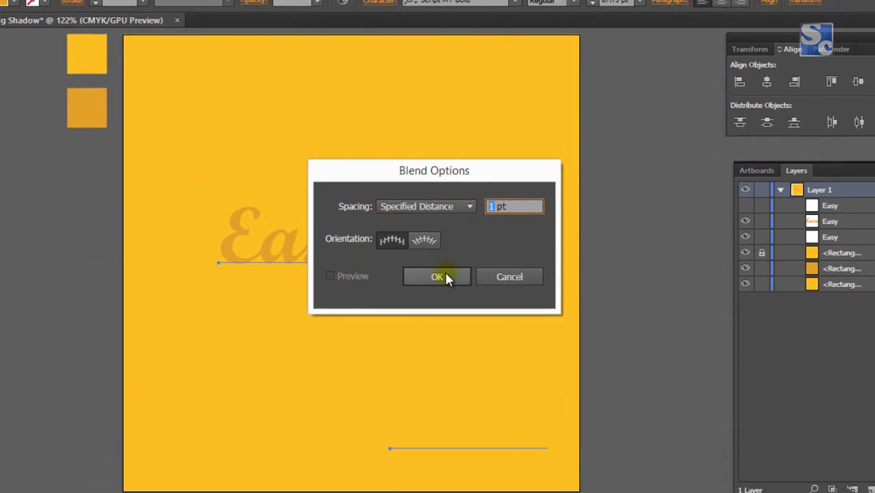
left_click(444, 276)
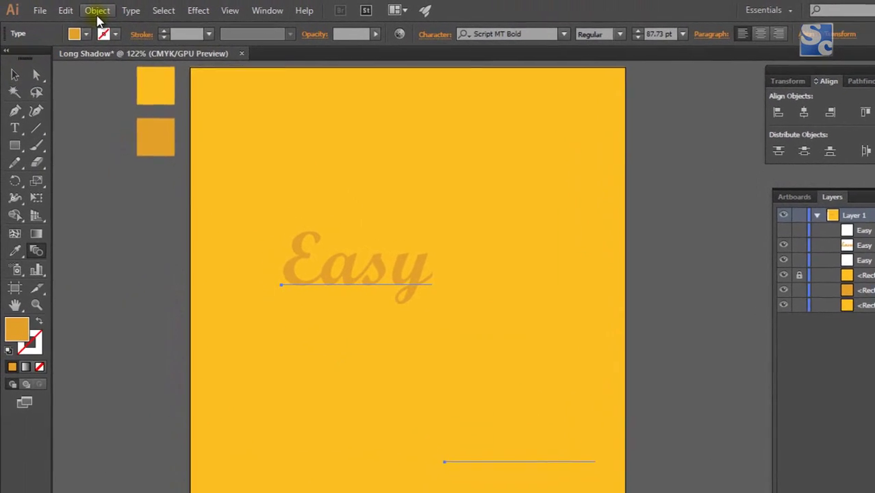
Blend the two Easy copies with Object > Blend > Make, forming the fading diagonal shadow
left_click(97, 14)
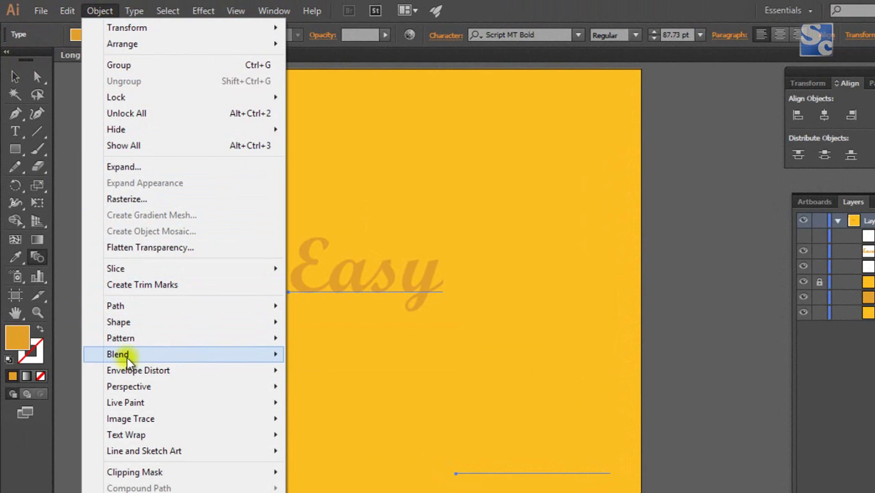
mouse_move(129, 358)
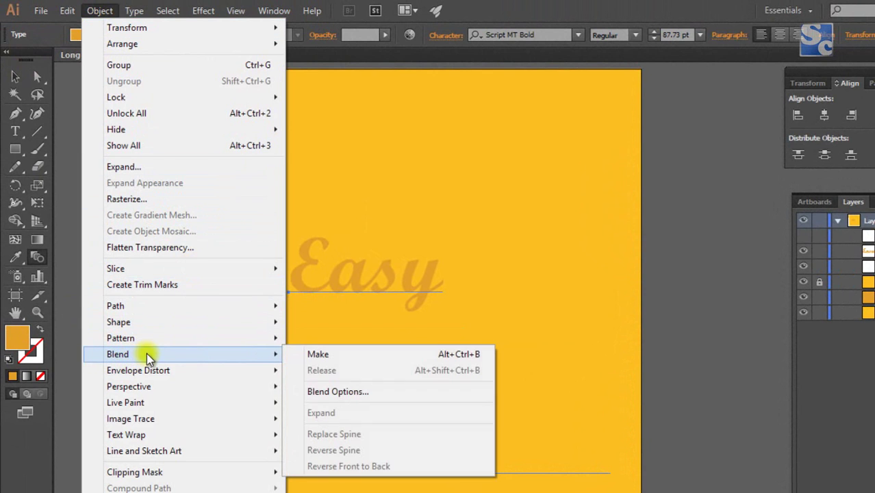
left_click(317, 354)
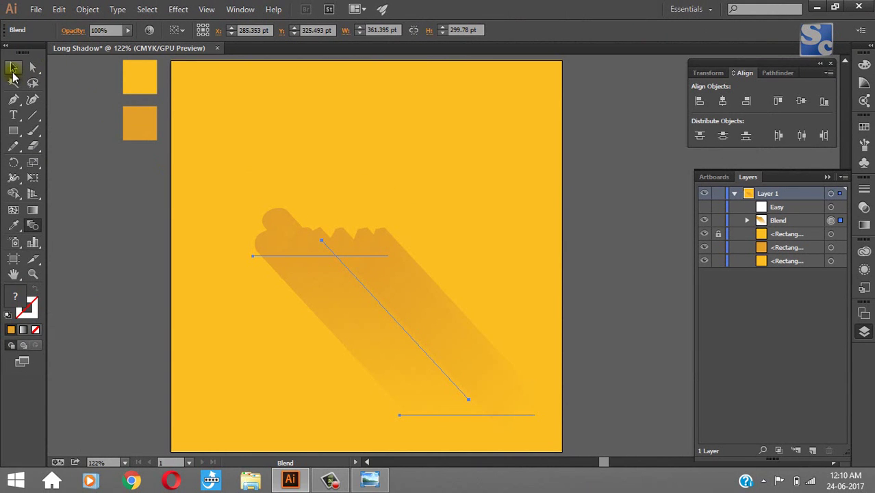
left_click(13, 67)
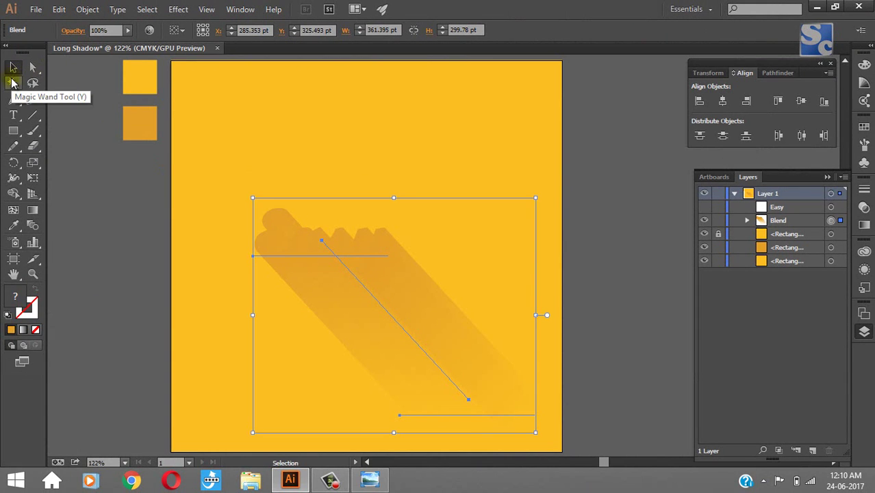
Unhide the white Easy text, then reselect the long shadow blend and reopen Layers
left_click(705, 206)
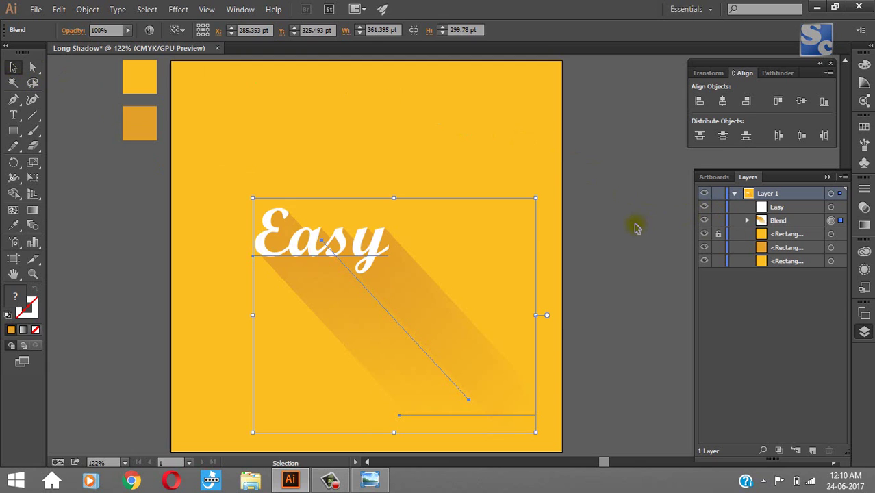
left_click(602, 245)
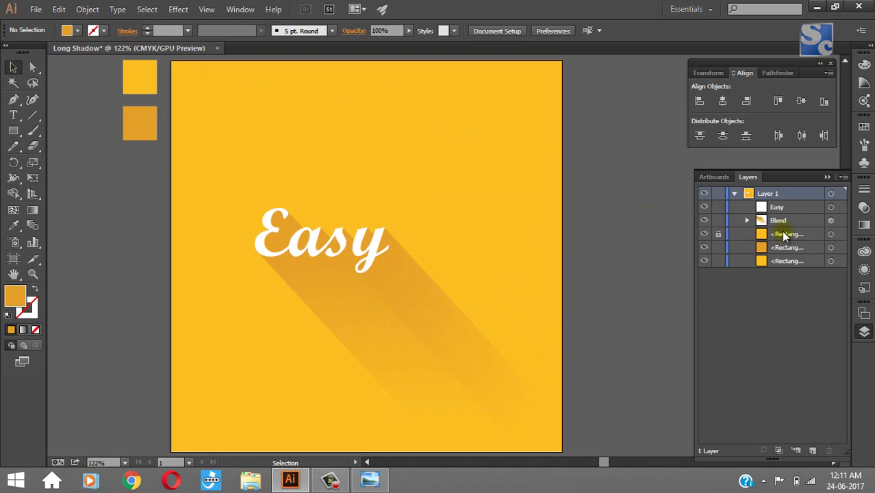
left_click(828, 177)
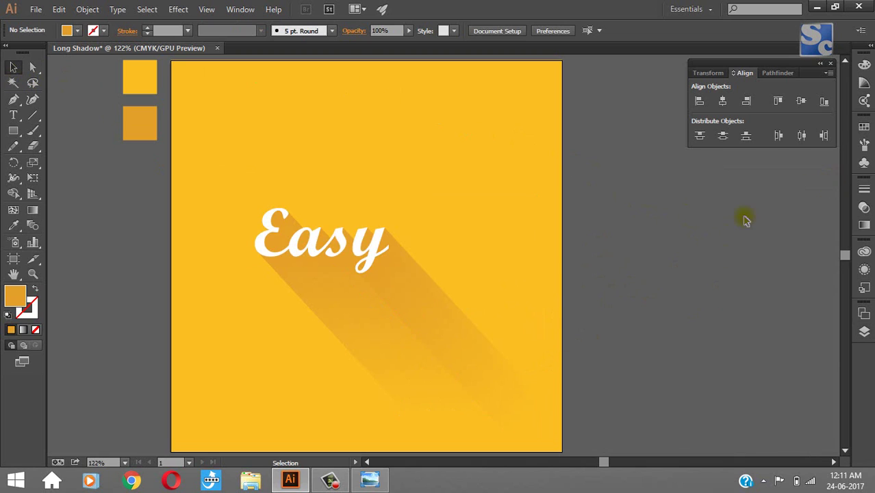
left_click(461, 404)
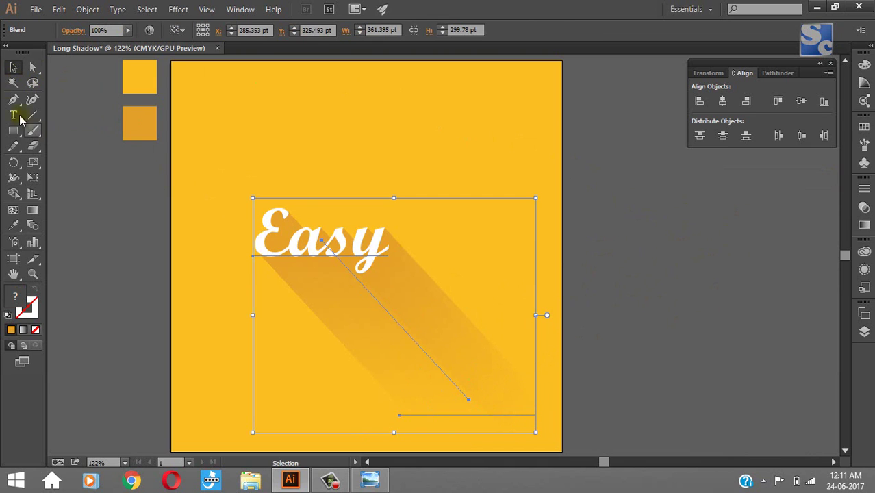
left_click(32, 66)
left_click(13, 67)
left_click(865, 332)
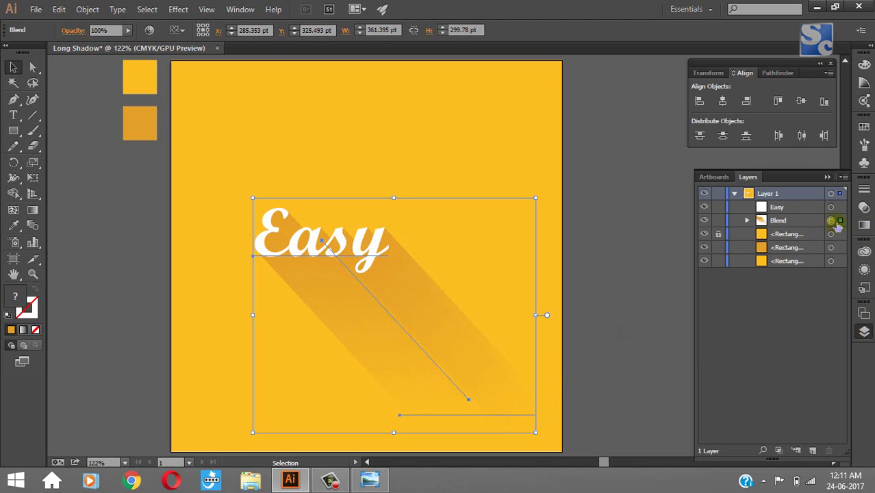
Select the blend's transparent end Easy, nudge it, and shrink it to 62.4 pt
left_click(746, 220)
left_click(832, 262)
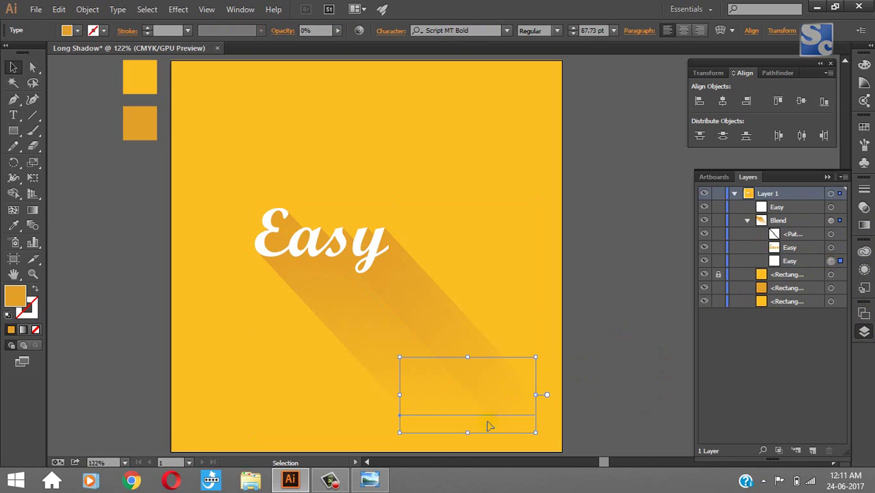
mouse_move(490, 414)
left_mouse_down()
mouse_move(503, 383)
mouse_move(478, 263)
mouse_move(491, 244)
mouse_move(457, 346)
mouse_move(393, 356)
mouse_move(442, 353)
mouse_move(284, 404)
mouse_move(279, 414)
mouse_move(557, 191)
mouse_move(490, 163)
mouse_move(428, 367)
mouse_move(449, 420)
mouse_move(502, 415)
left_mouse_up()
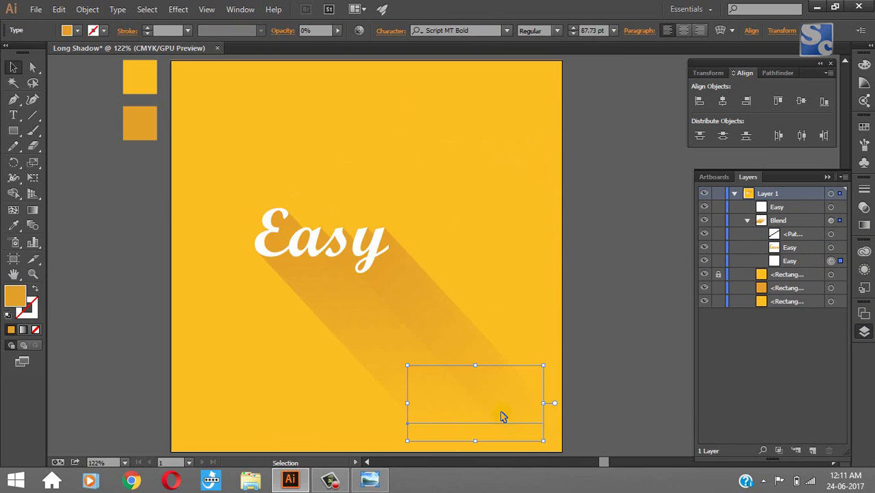
left_click_drag(545, 443, 535, 436)
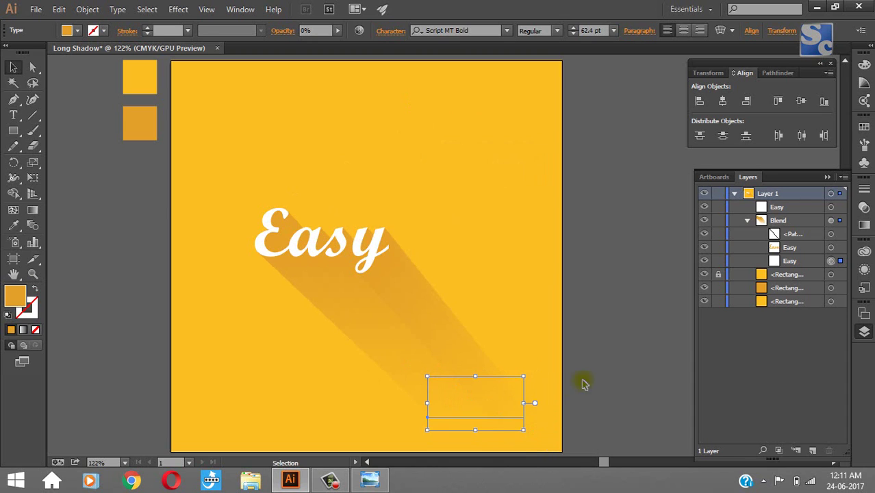
left_click(602, 326)
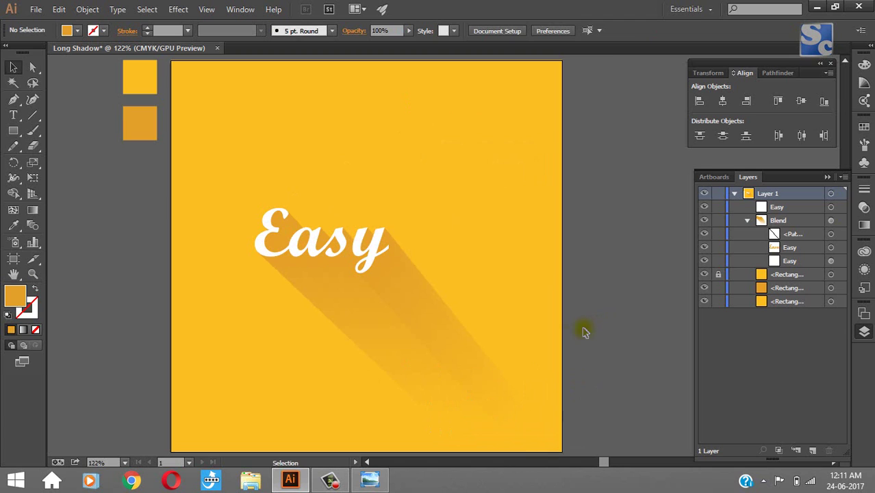
key("ctrl+z")
left_click(607, 307)
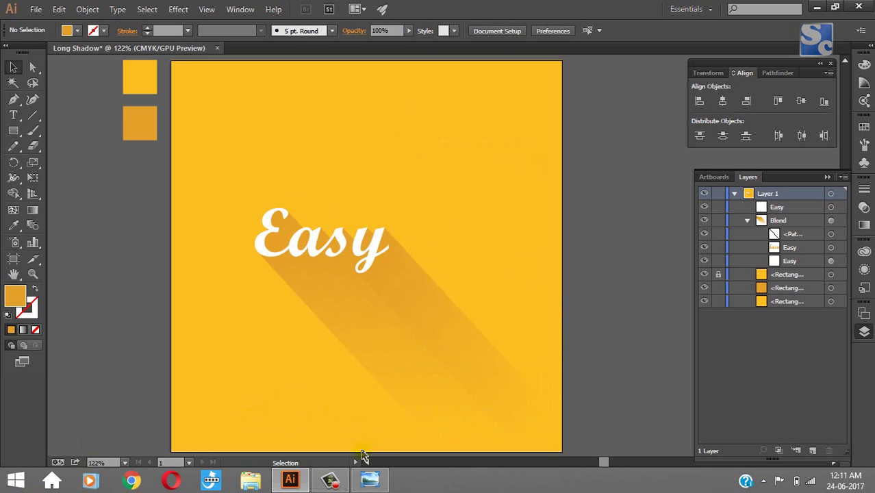
left_click(330, 479)
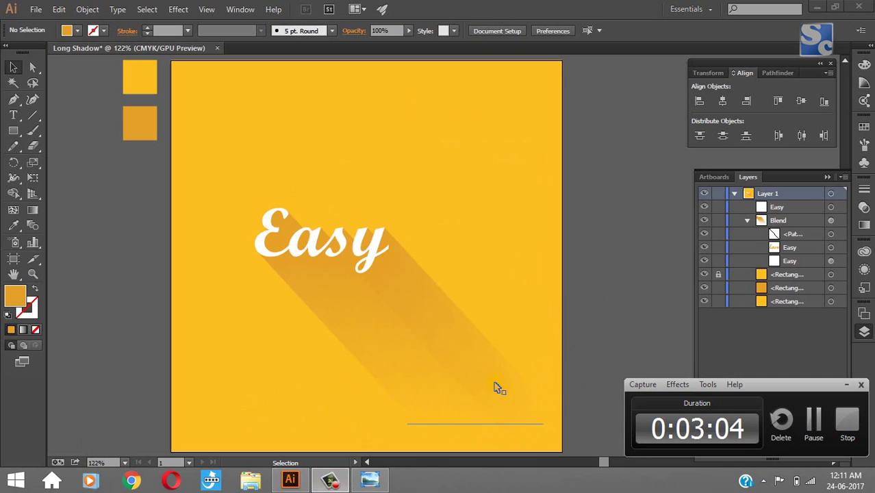